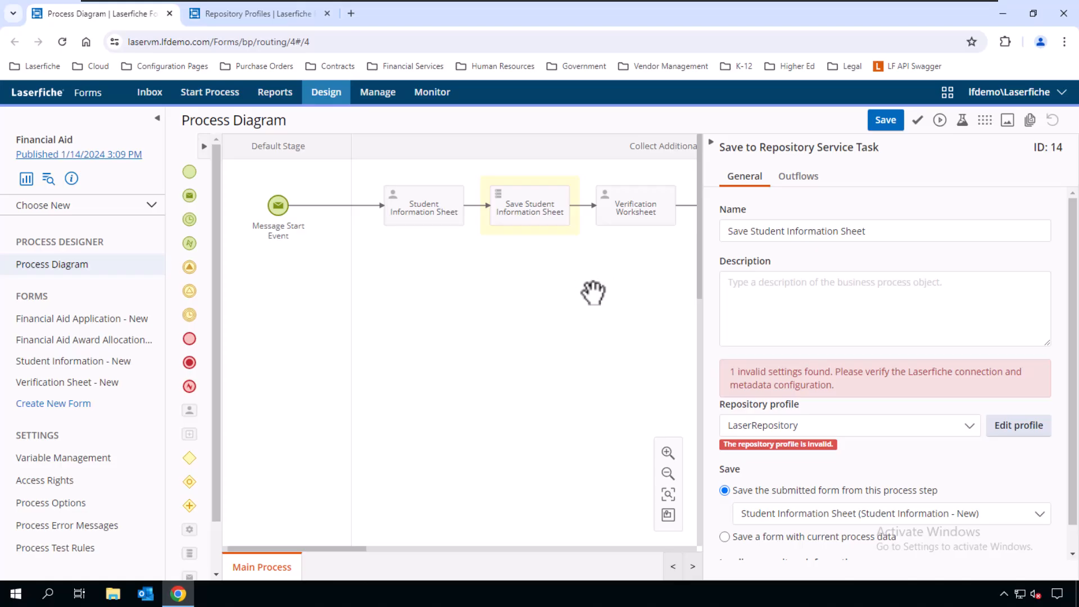
Step: Review the system and process repository profiles in the system settings, including the step usage of the process profiles
scroll(791, 423, down, 1)
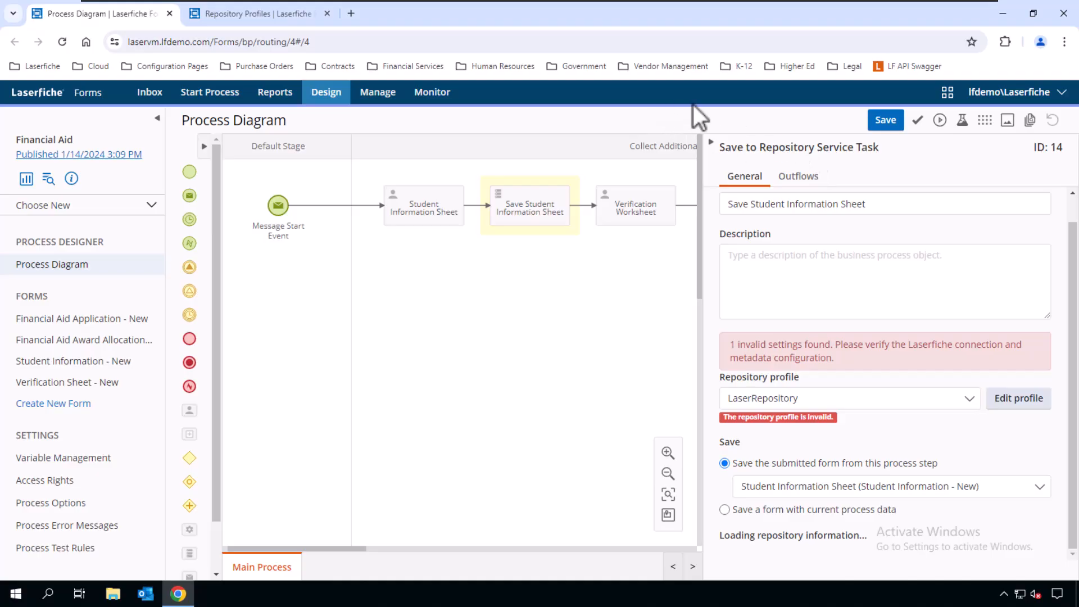
click(1008, 95)
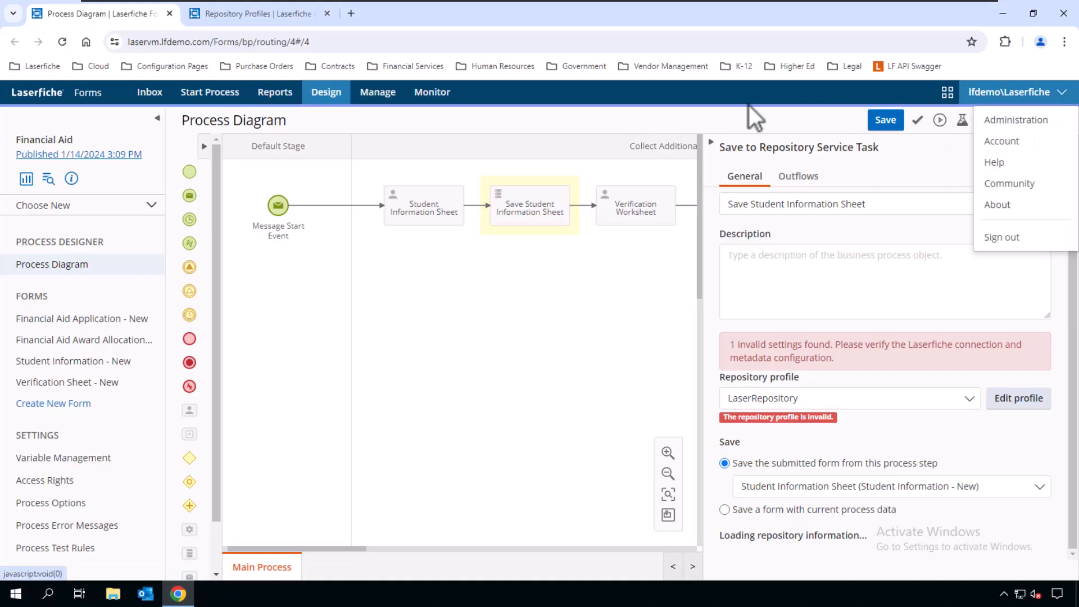
click(263, 20)
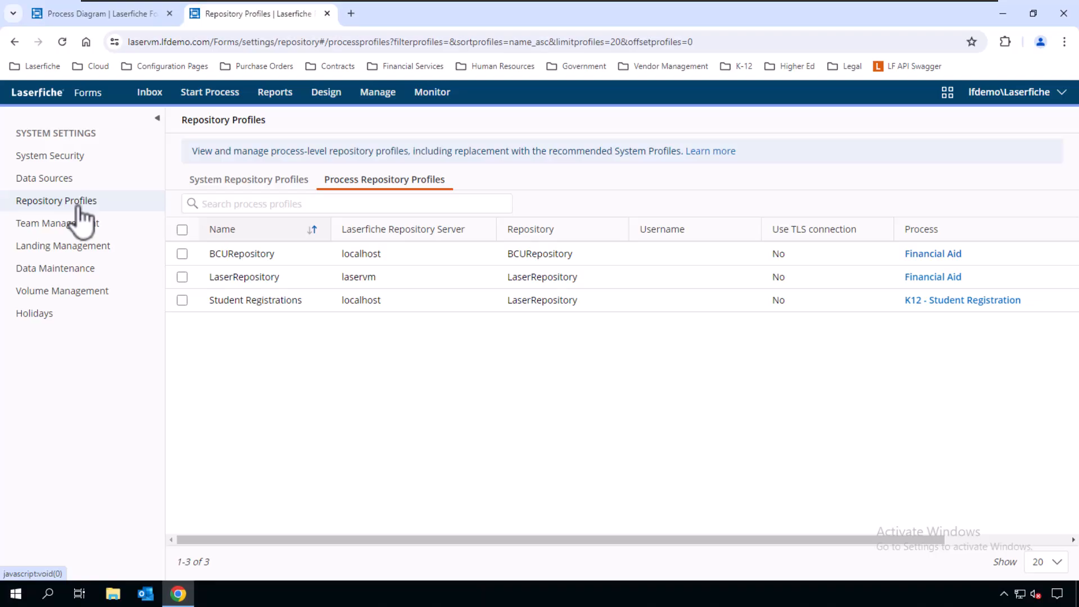
click(270, 183)
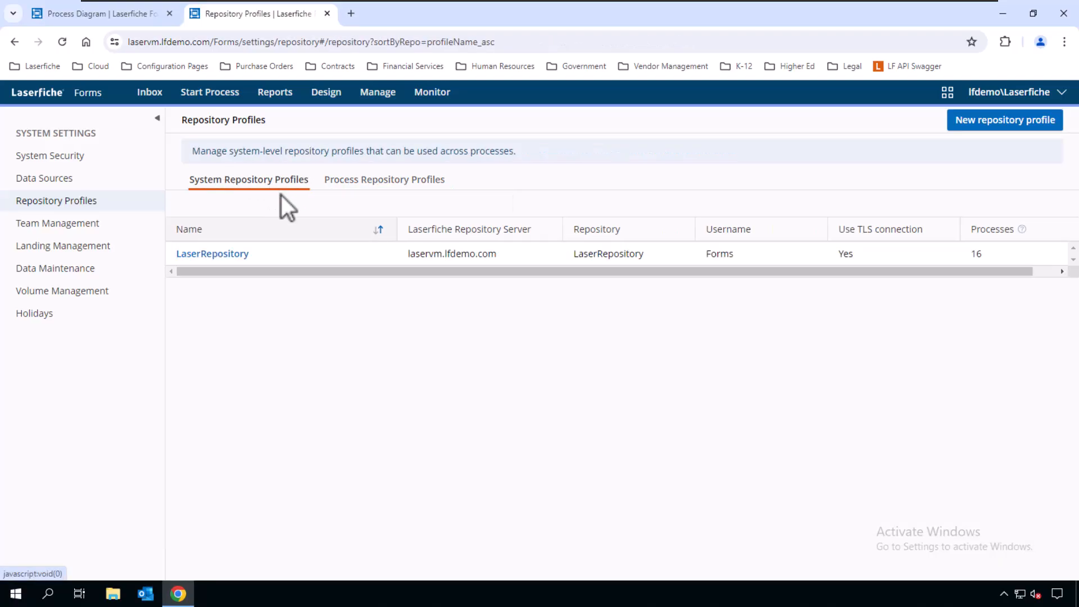
click(400, 183)
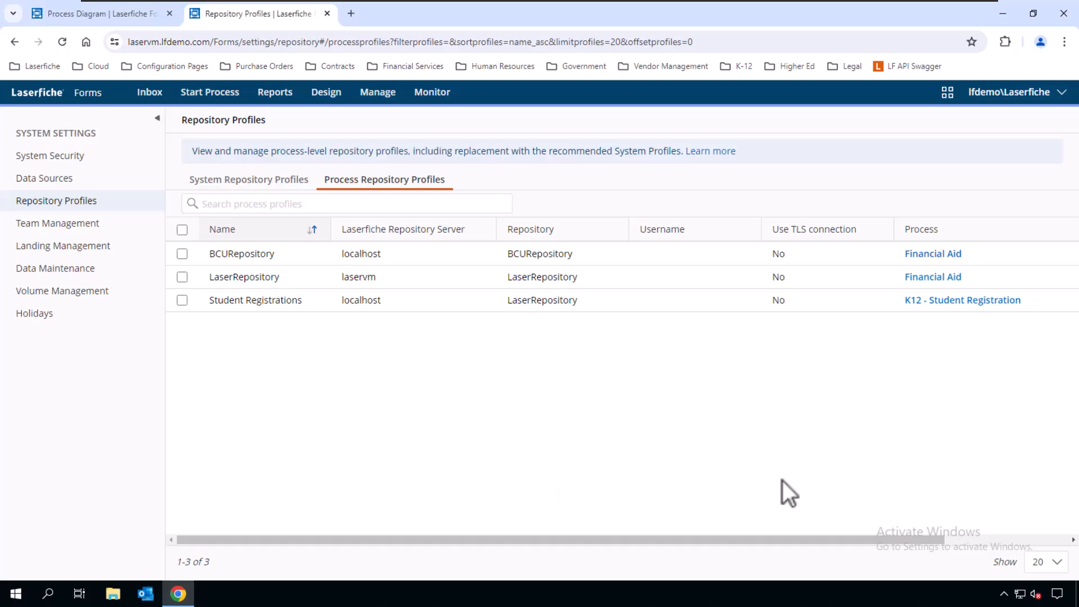
click(987, 541)
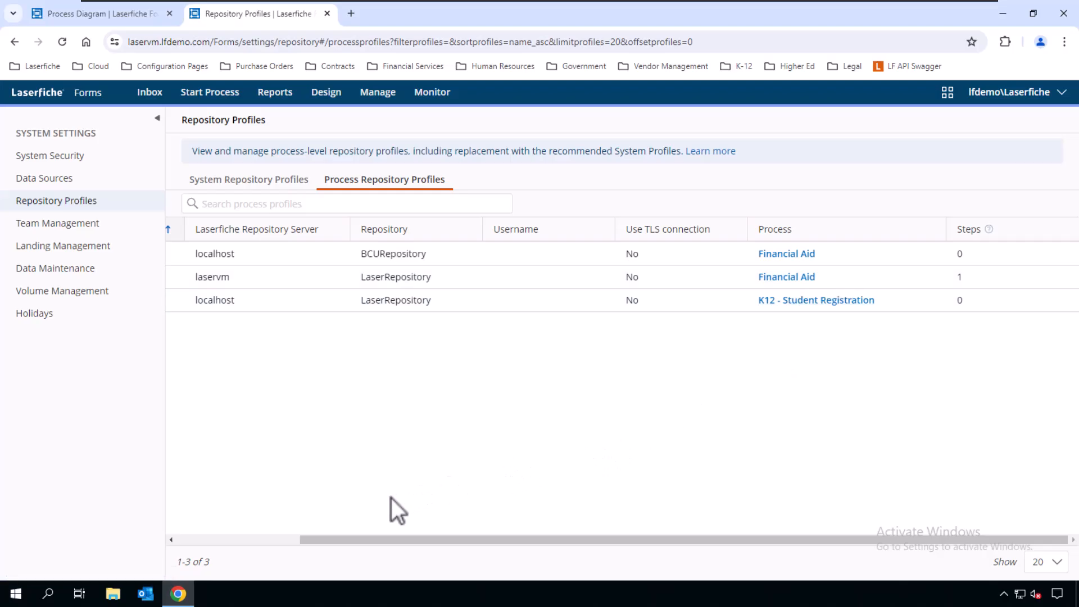
click(276, 540)
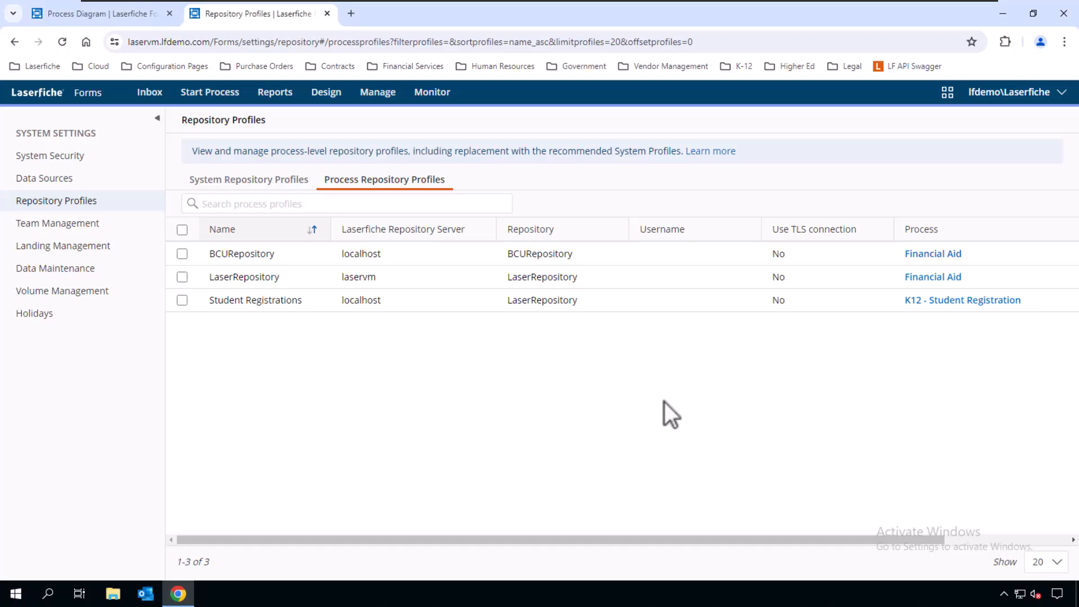
Step: View the blank form for a new system repository profile and cancel it without entering anything
click(228, 178)
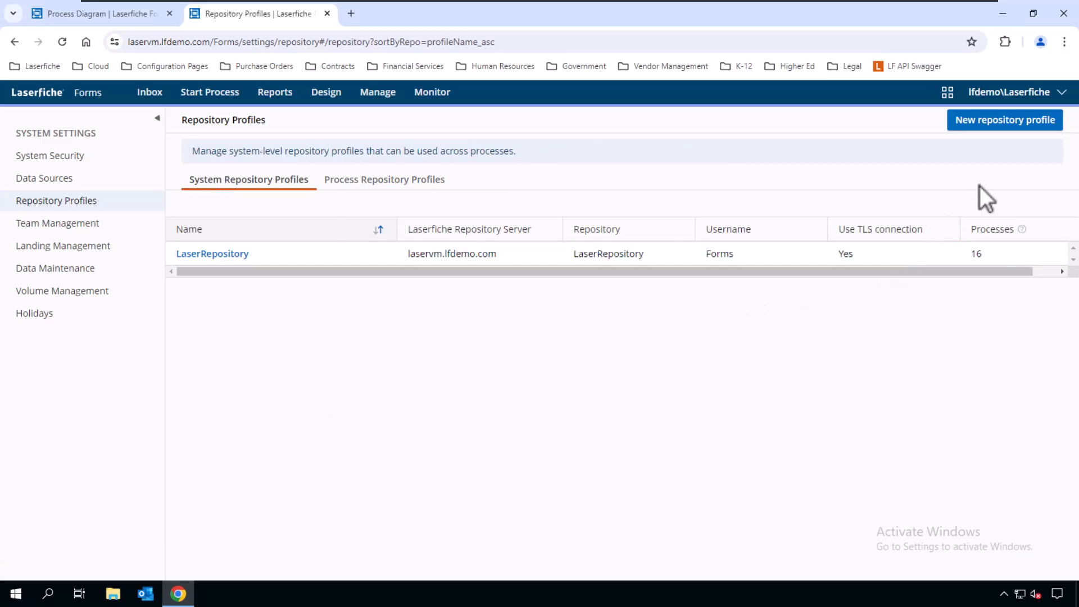
click(1055, 127)
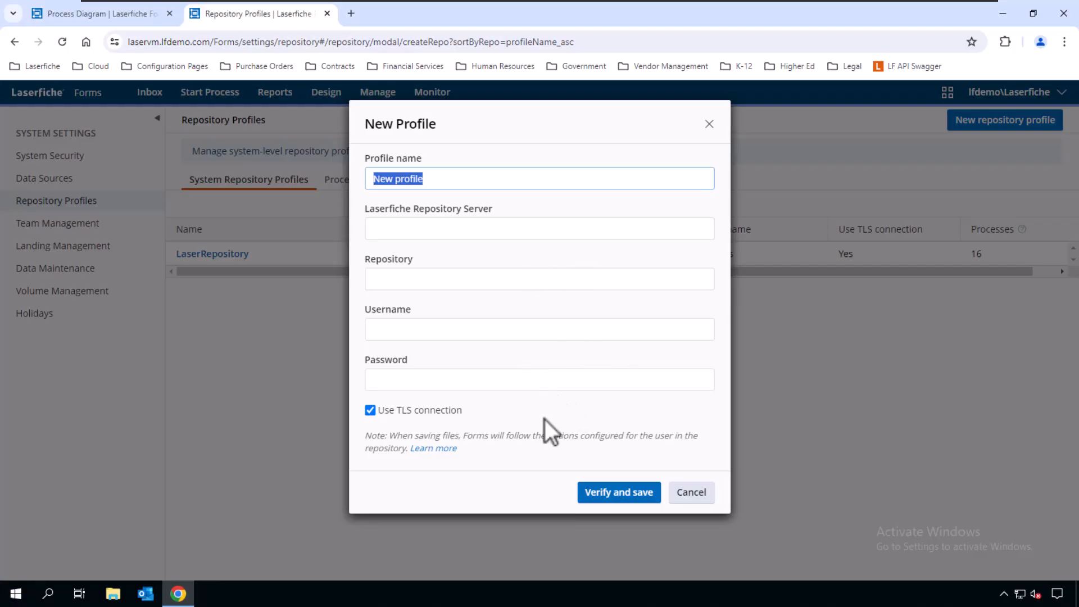
click(693, 494)
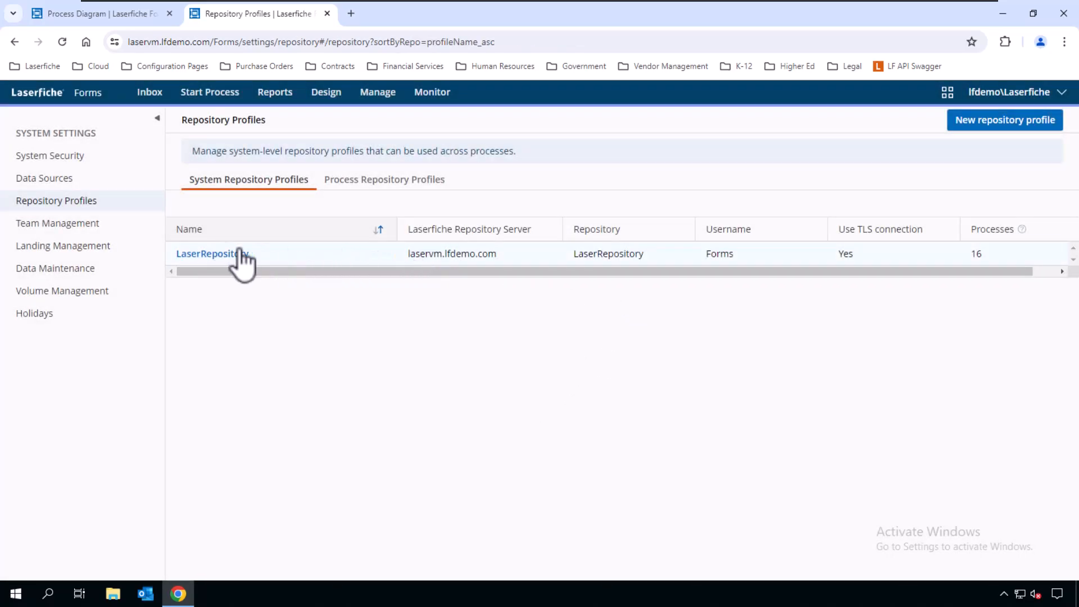
drag(632, 273, 527, 286)
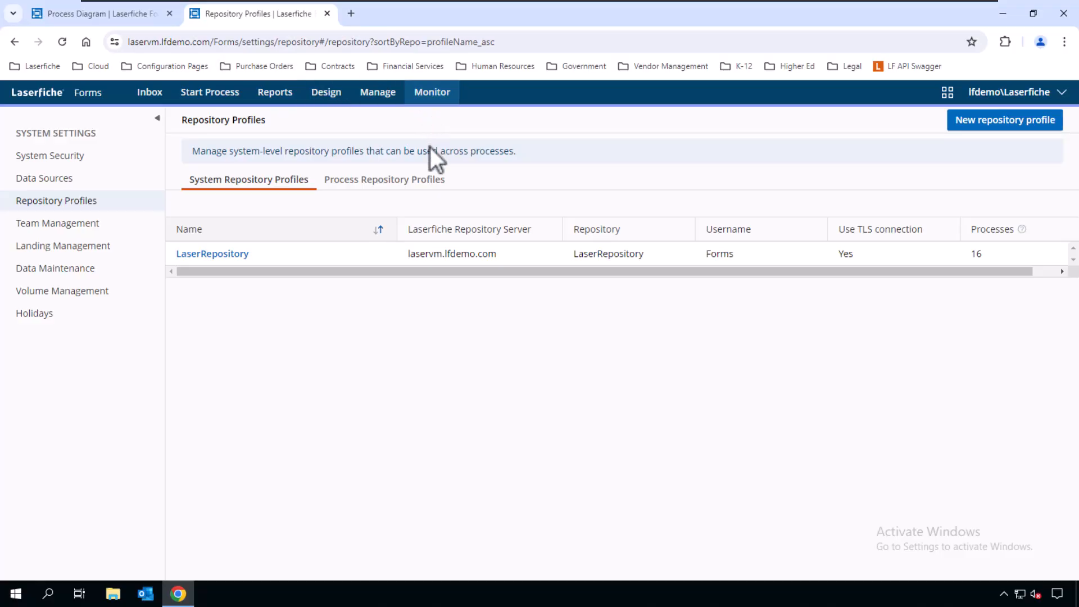
Step: Examine which repository profiles can be chosen for the Save Student Information Sheet task in the Financial Aid process diagram
click(90, 25)
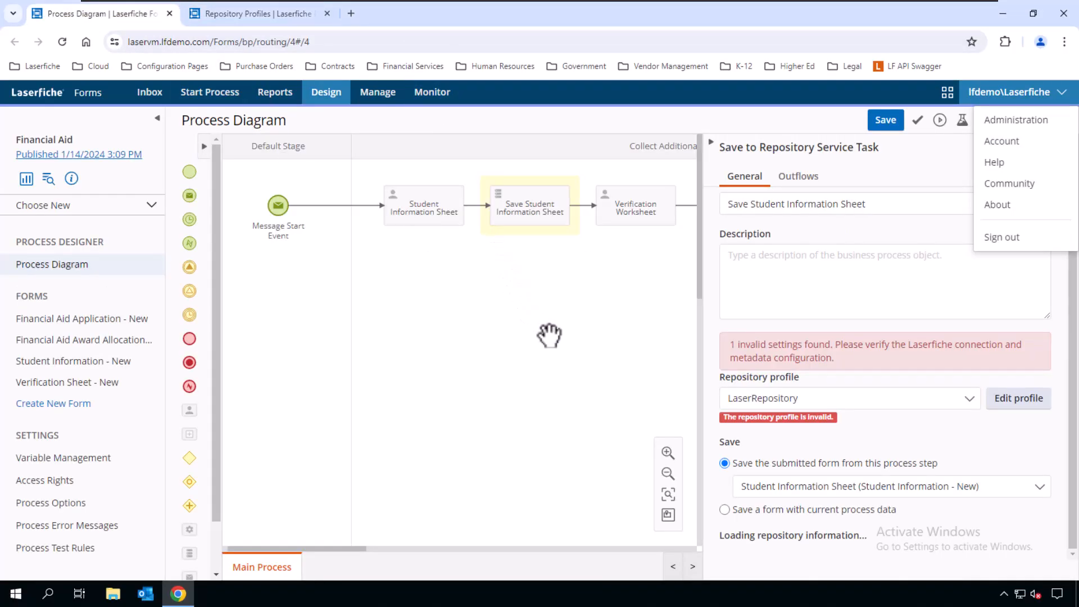
click(970, 399)
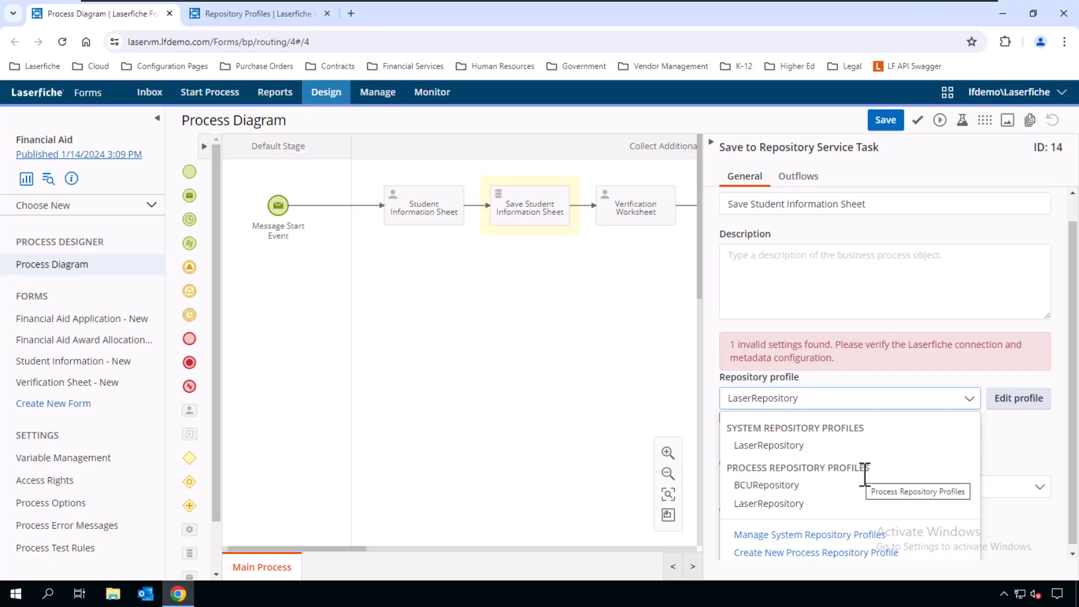
click(561, 351)
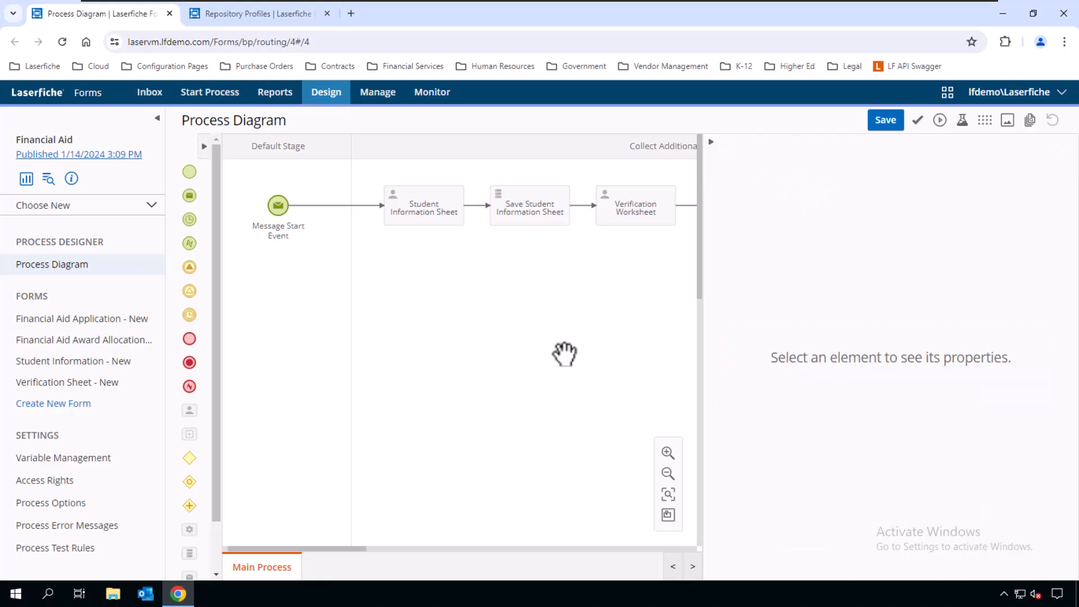
Step: Compare the system repository profiles with the process repository profiles in the system settings
click(256, 15)
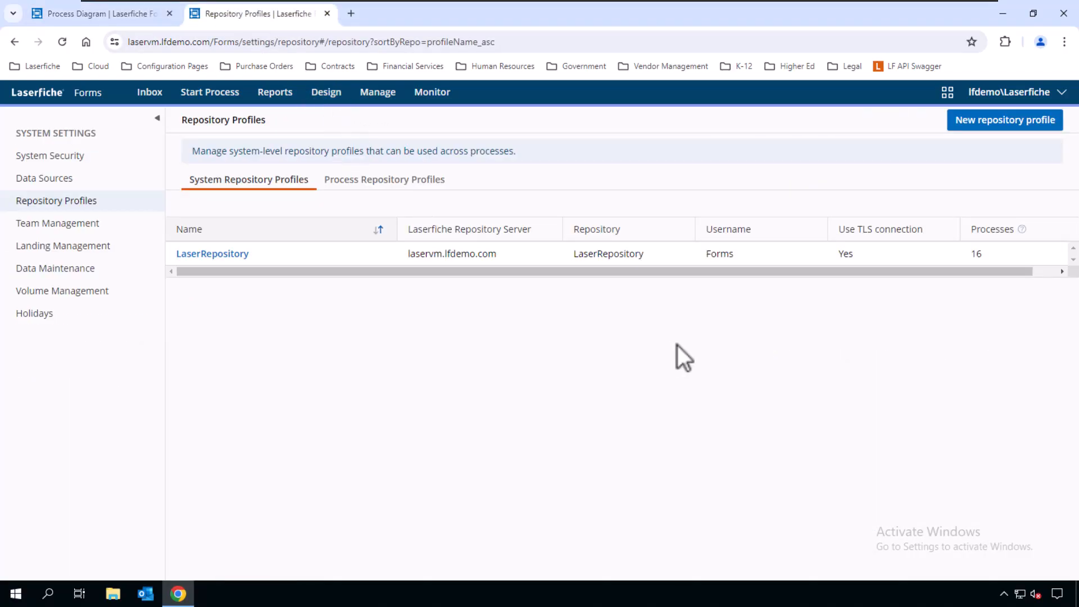
click(406, 183)
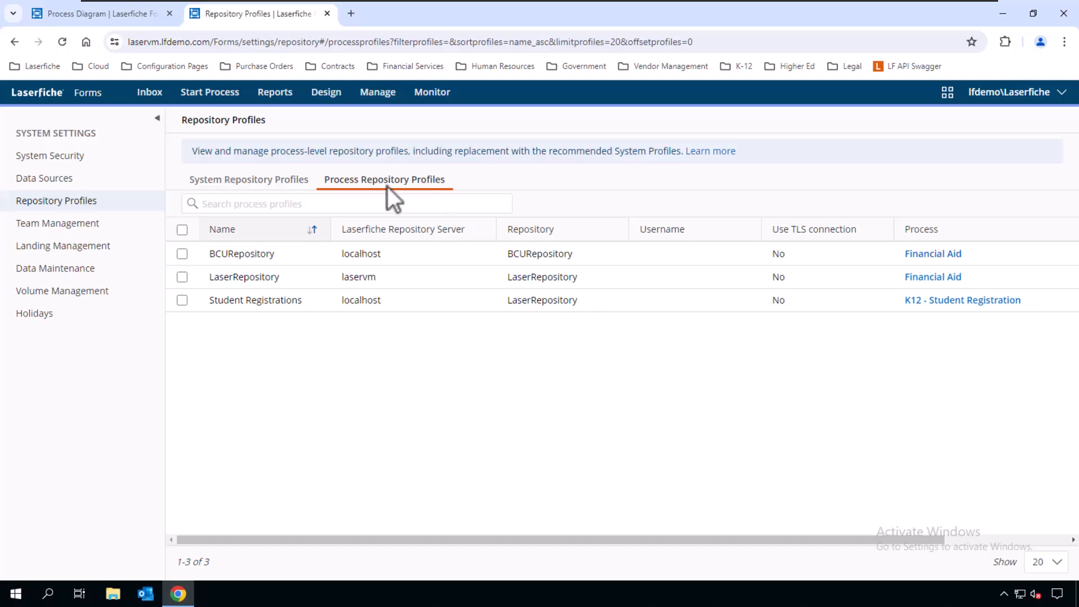
click(264, 178)
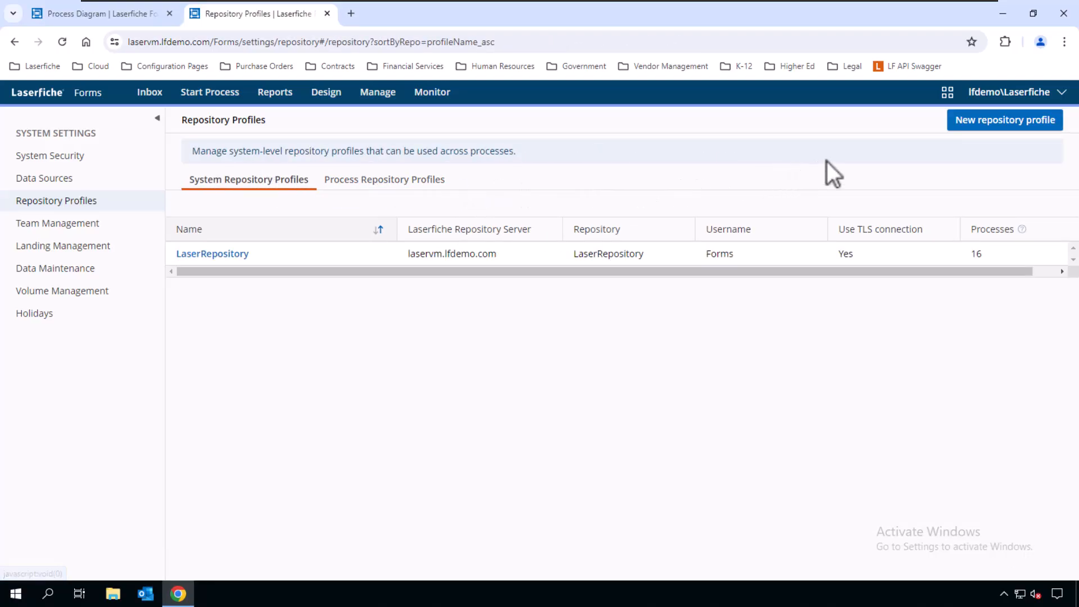
click(380, 181)
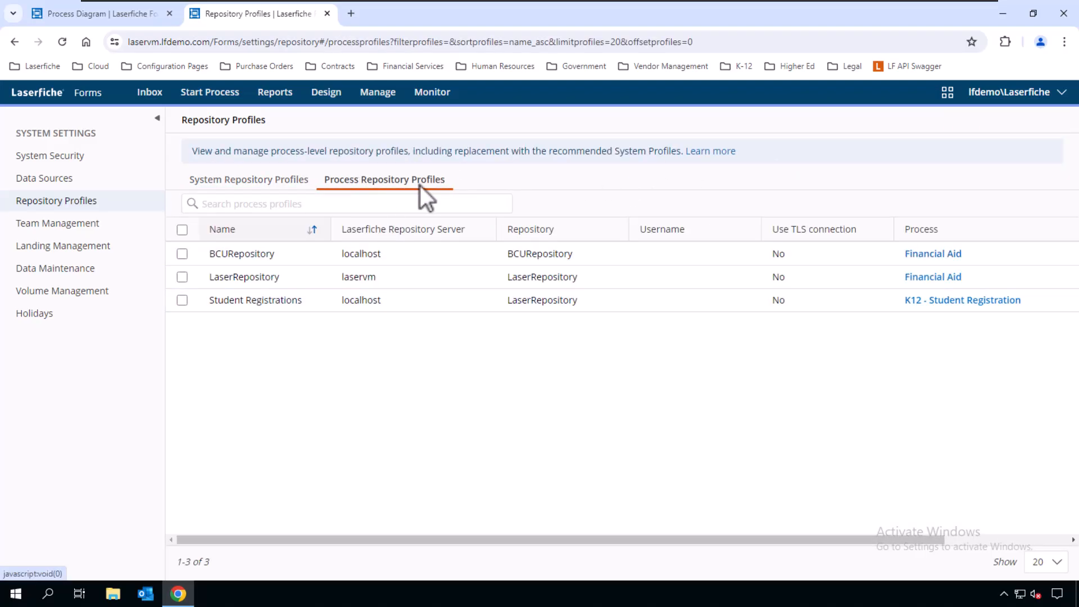
drag(529, 541, 363, 538)
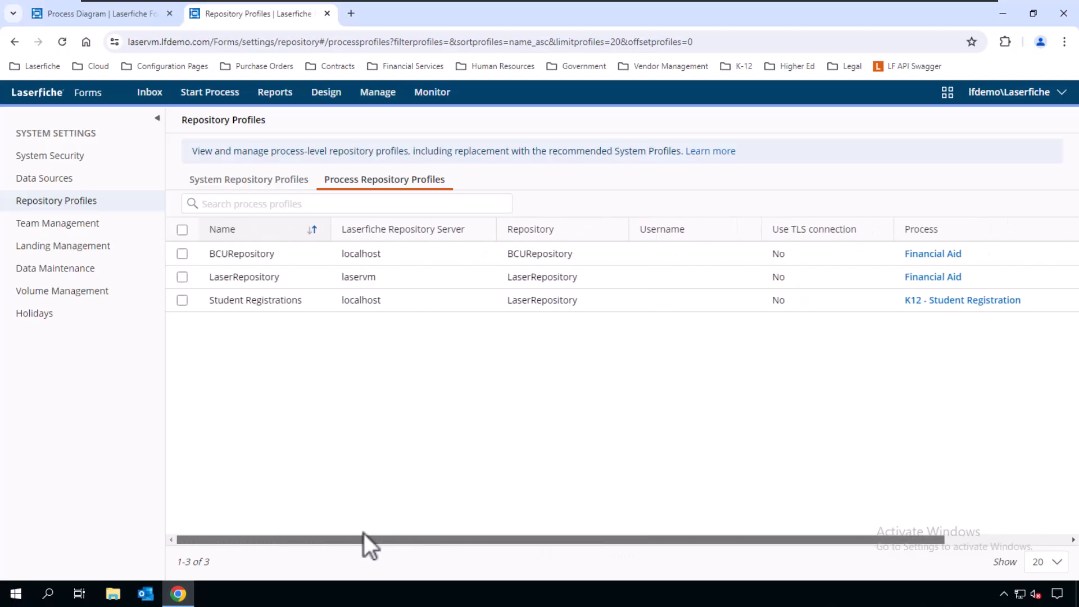
Step: Try to migrate the BCURepository process profile of Financial Aid, and cancel the migration
click(182, 254)
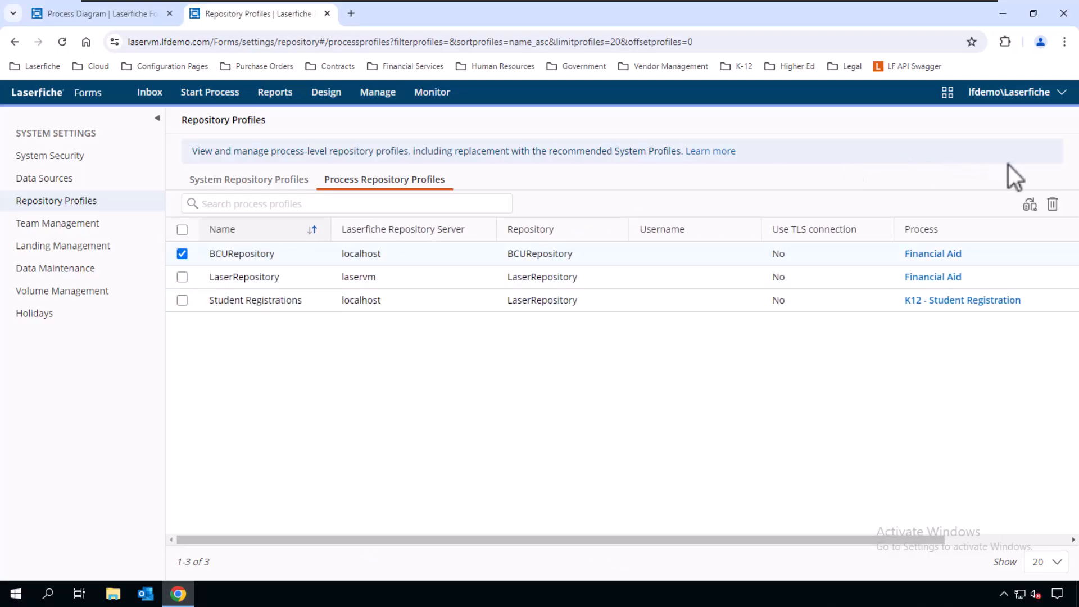
click(1031, 207)
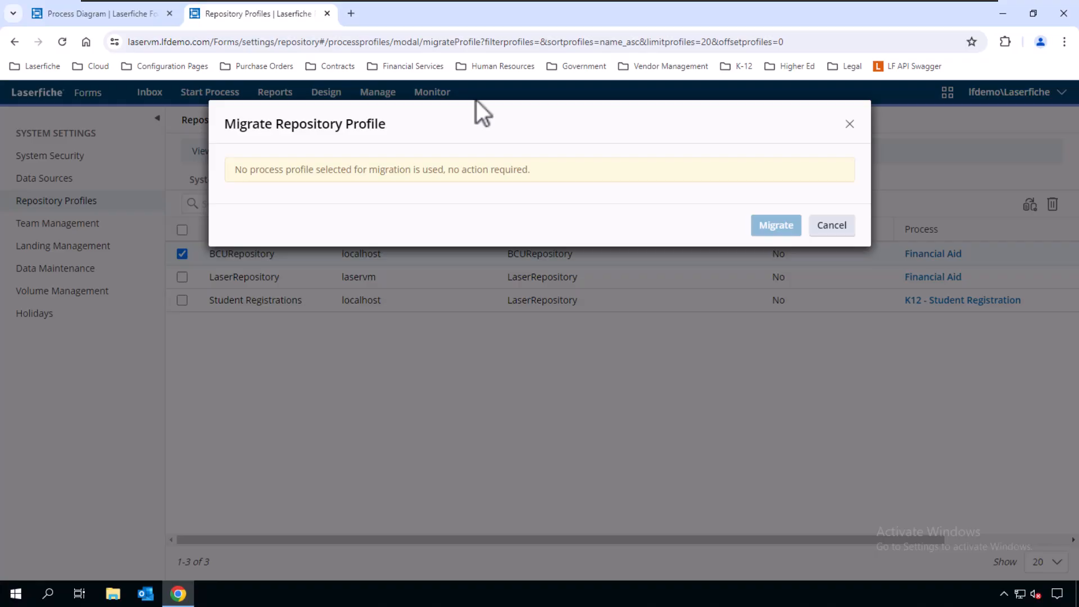
click(846, 228)
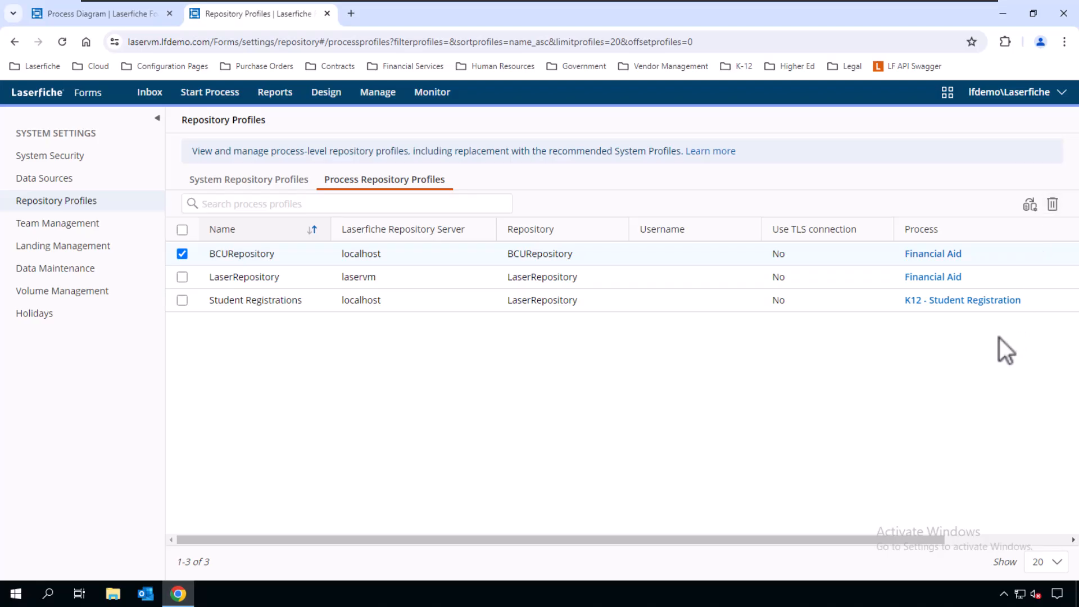
Step: Set up migrating Financial Aid's LaserRepository process profile to the LaserRepository system profile, and cancel before migrating
click(660, 275)
click(961, 541)
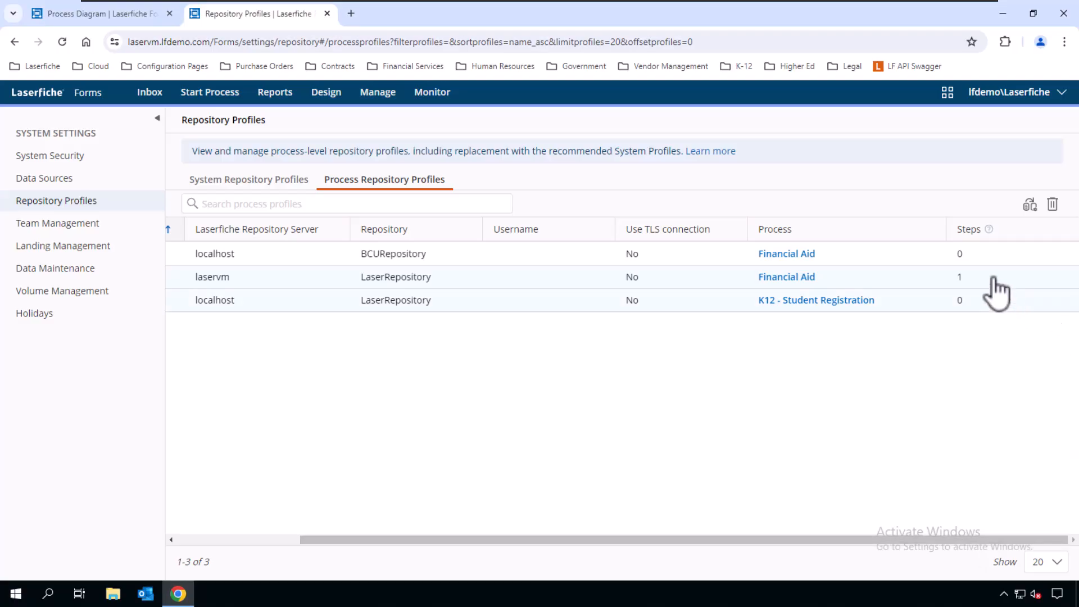
click(279, 539)
click(1030, 205)
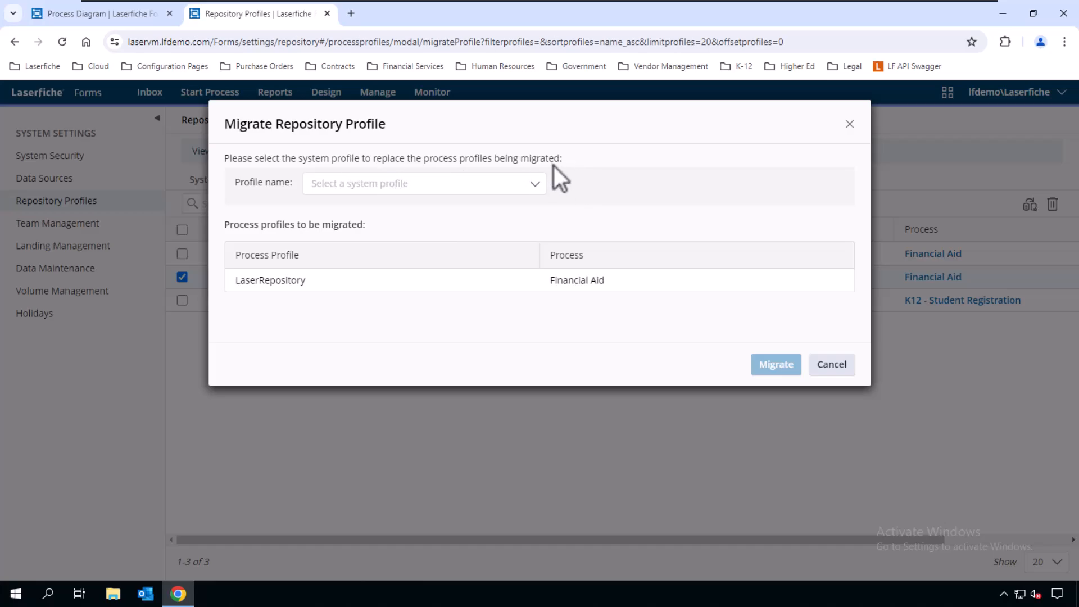
click(534, 184)
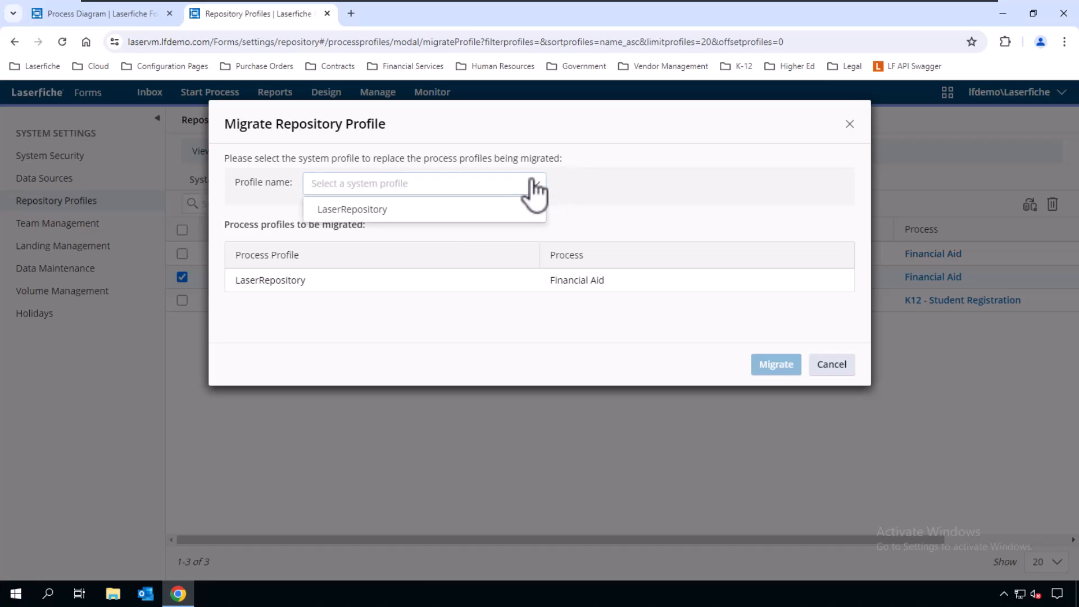
click(387, 209)
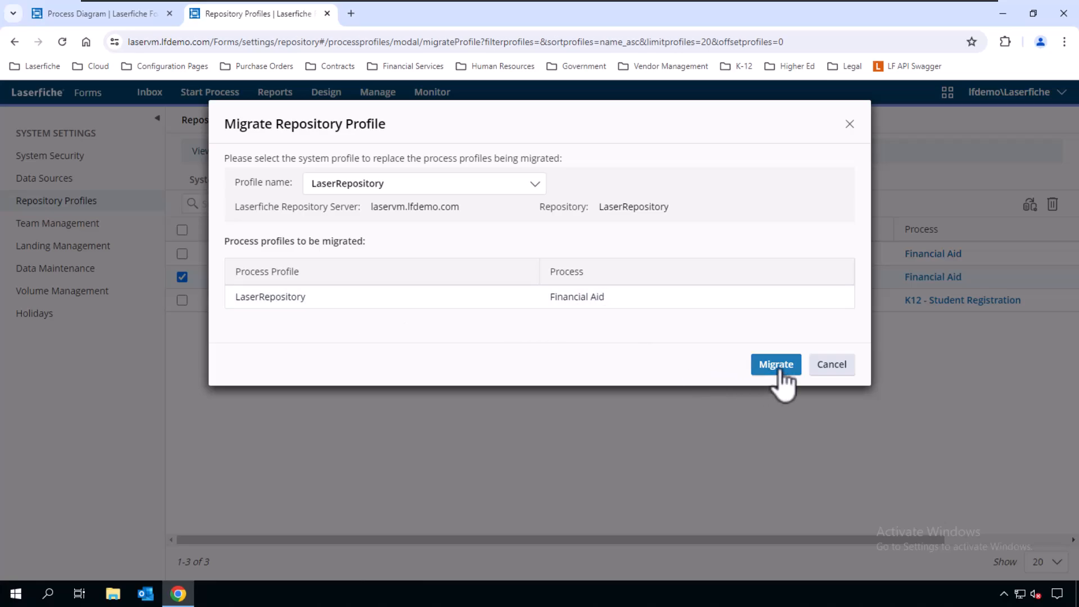
click(837, 368)
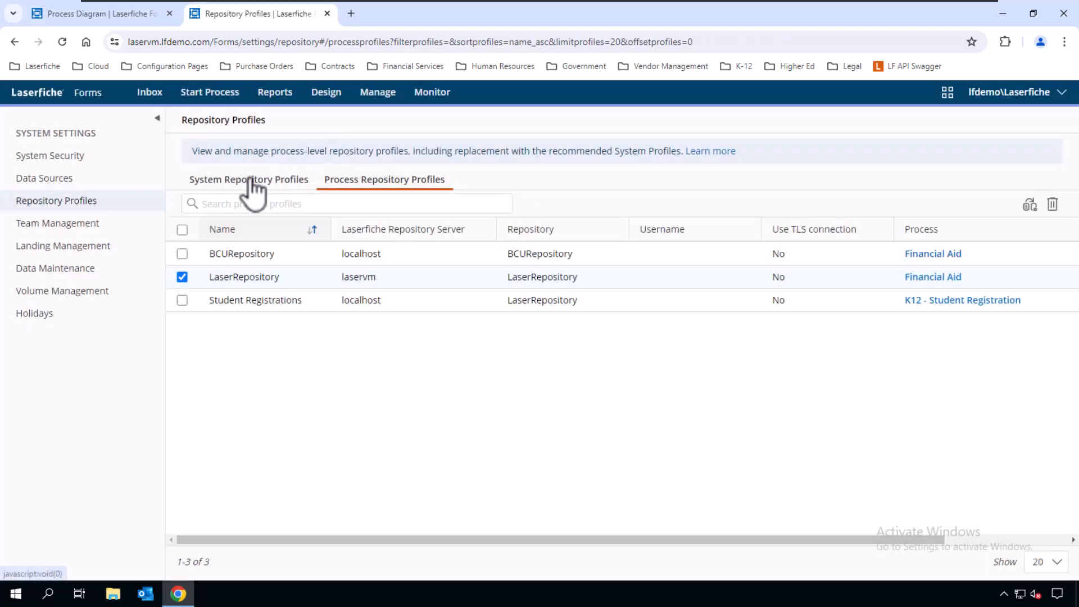
Step: Examine the processes that use the LaserRepository system profile and how many steps each one has
click(250, 179)
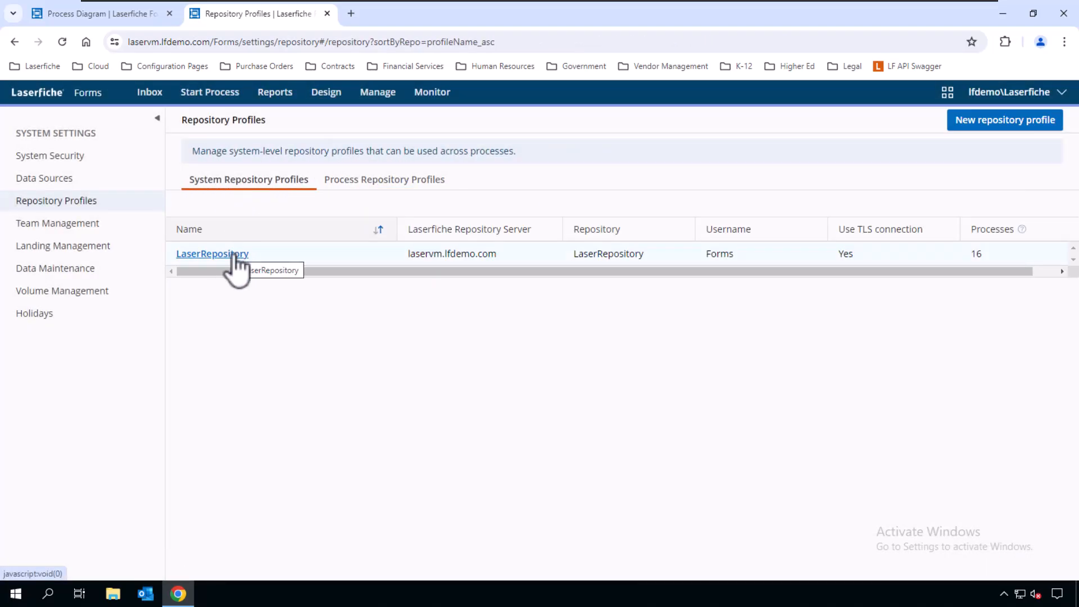
click(236, 256)
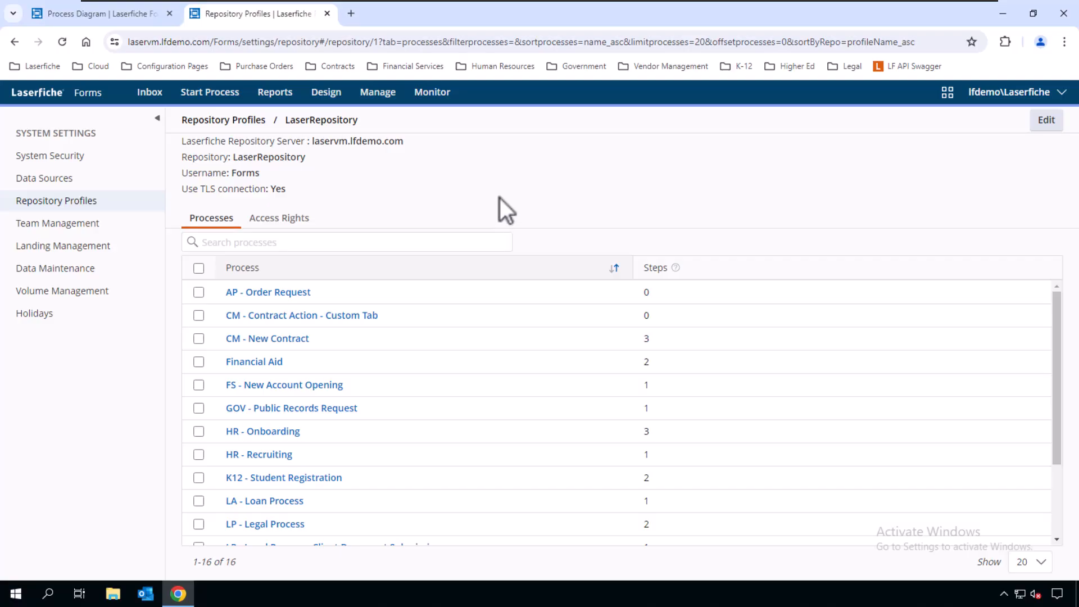
scroll(746, 392, down, 3)
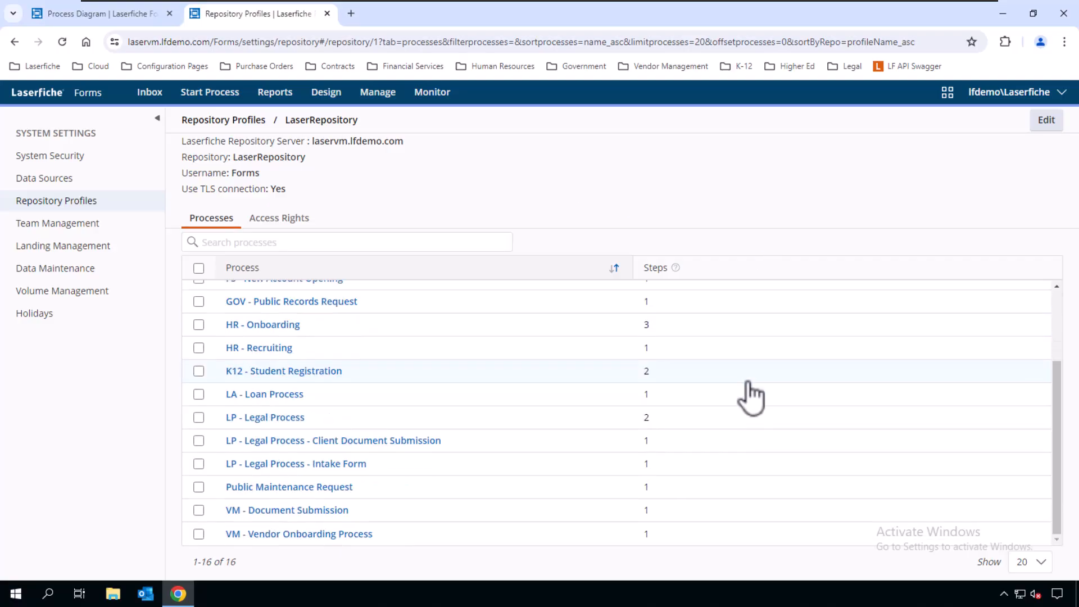
scroll(744, 390, up, 3)
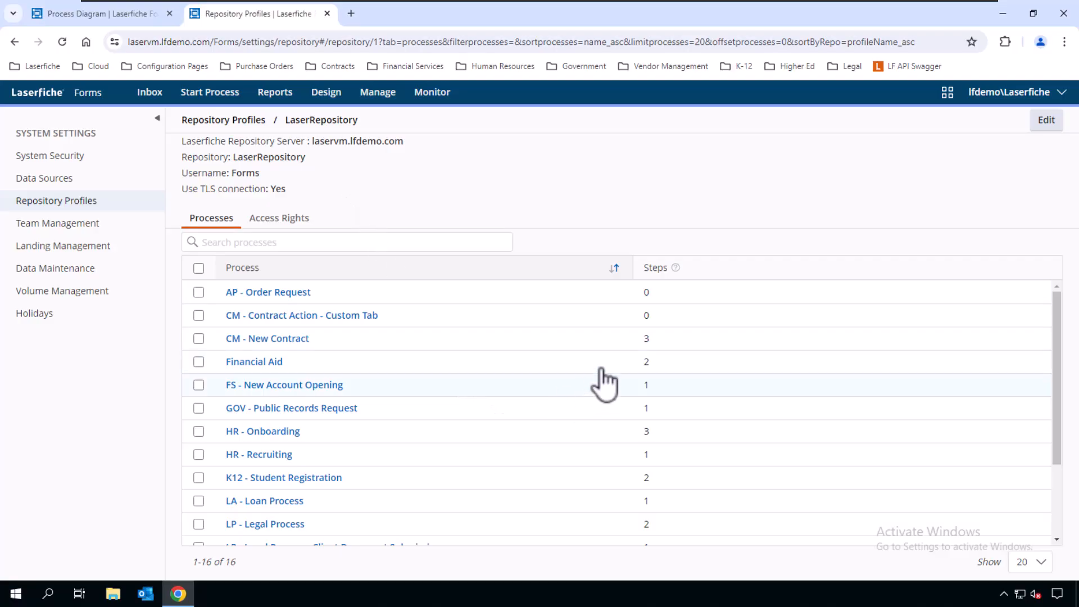
scroll(720, 449, down, 2)
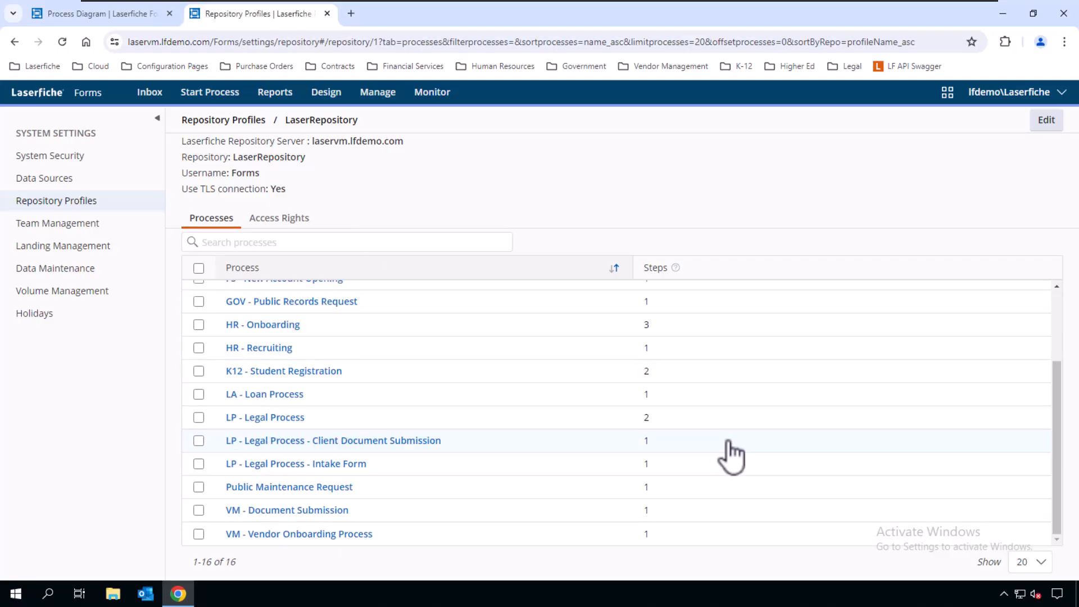
scroll(740, 486, up, 1)
scroll(739, 487, up, 1)
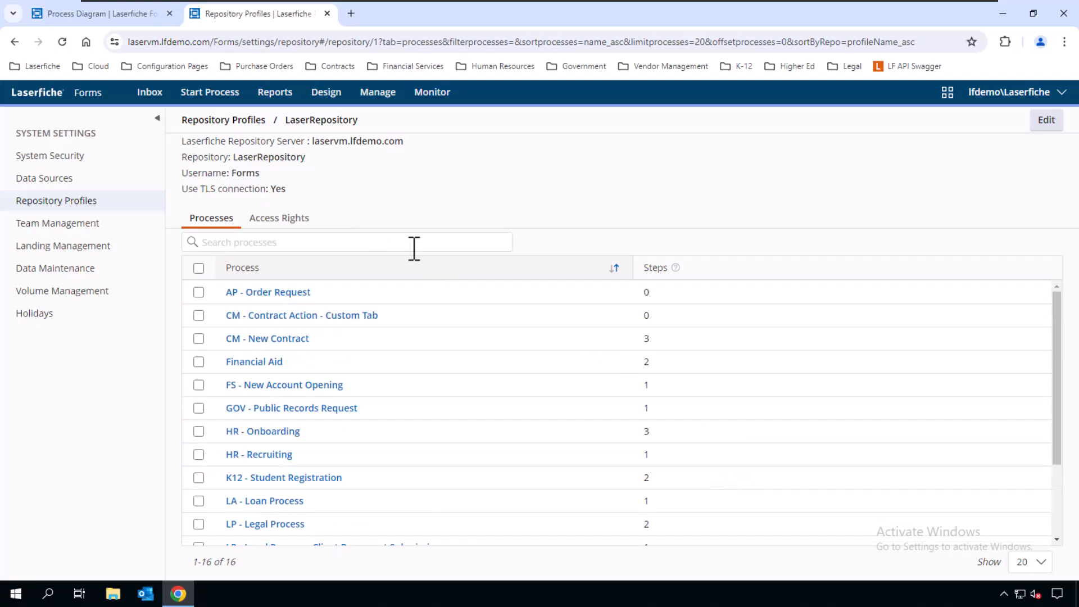
Step: Check which groups have access rights to the LaserRepository system profile, and return to the list of repository profiles
click(281, 219)
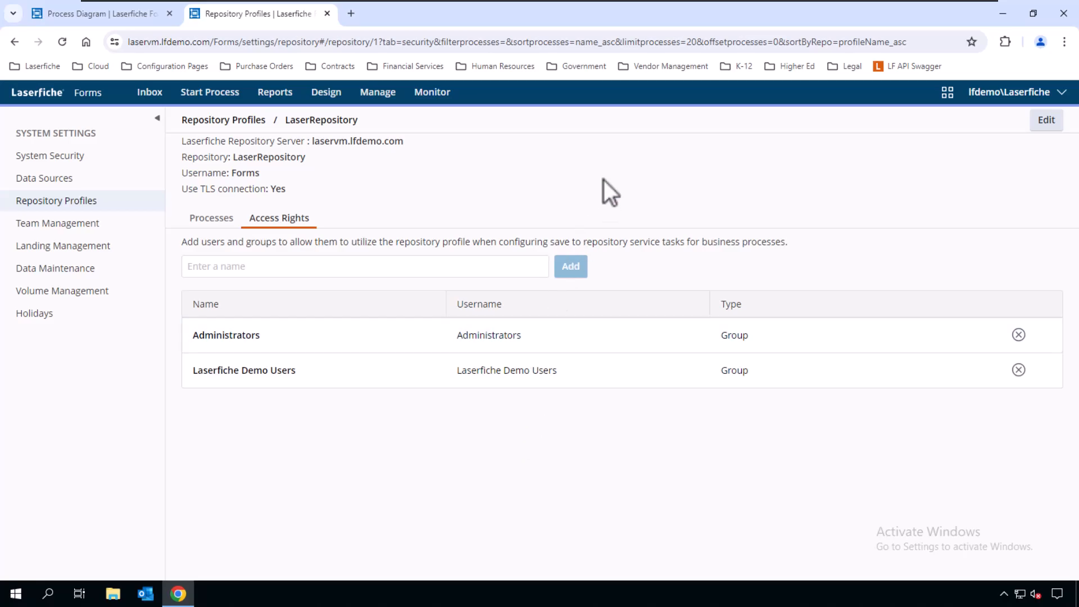
click(213, 221)
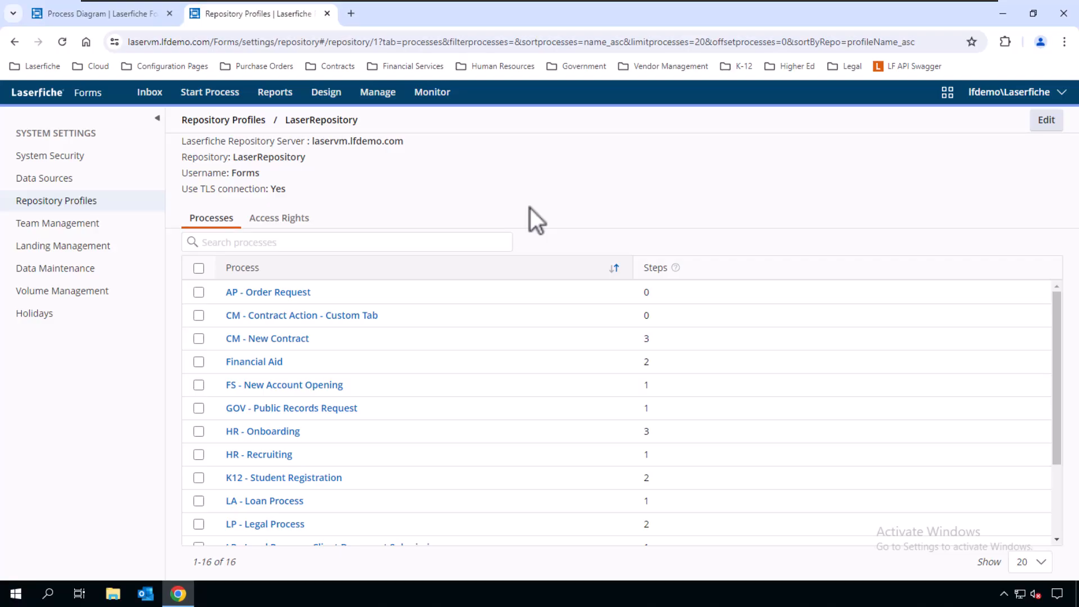
click(249, 120)
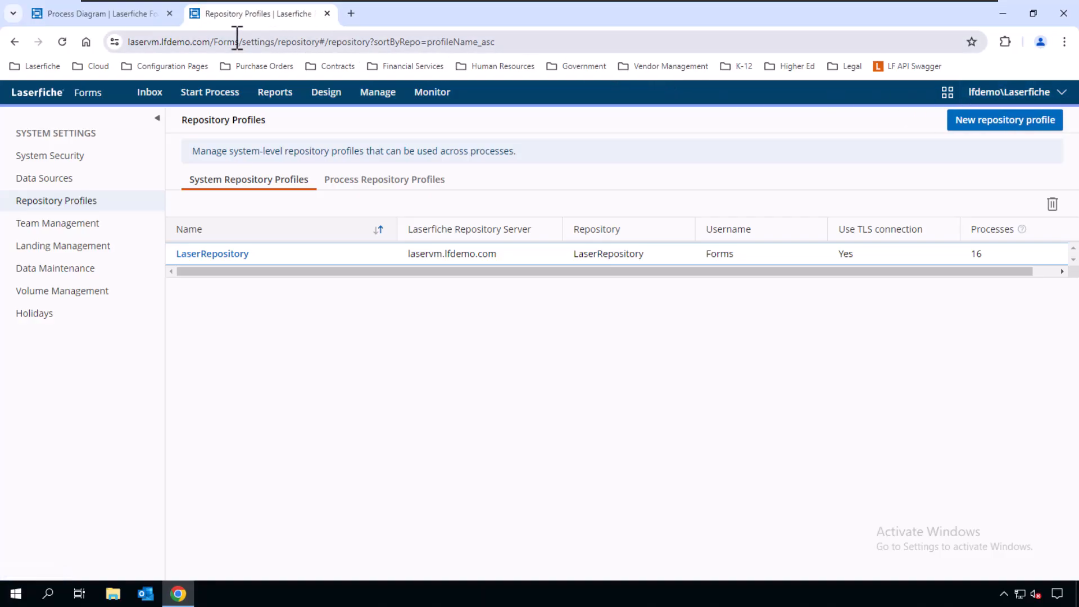
Step: Open the Process Test Rules page of the Financial Aid process from its process test prompt
click(118, 15)
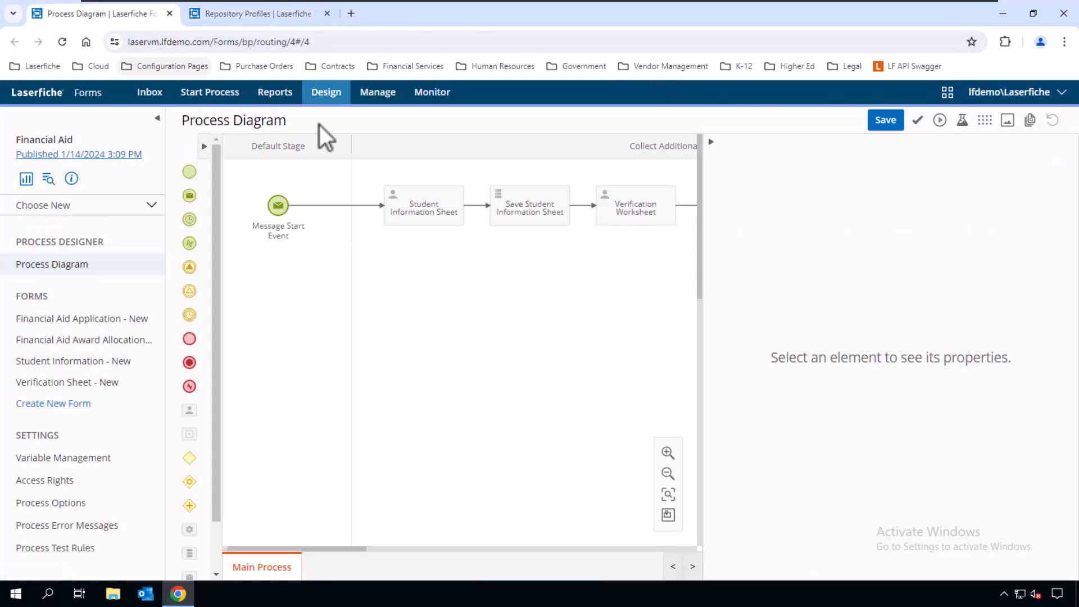
click(962, 121)
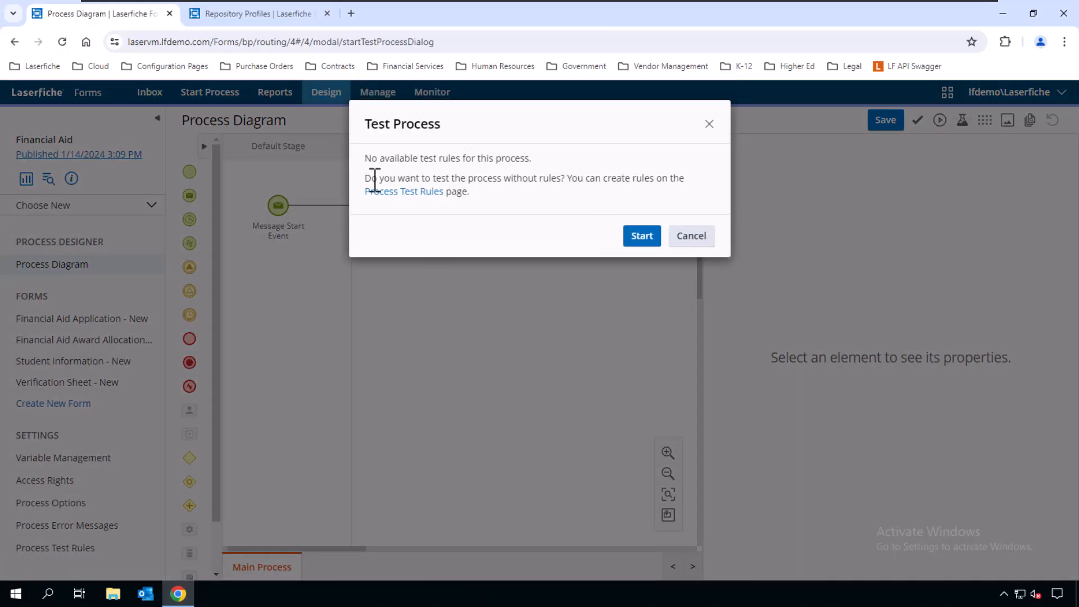
click(412, 192)
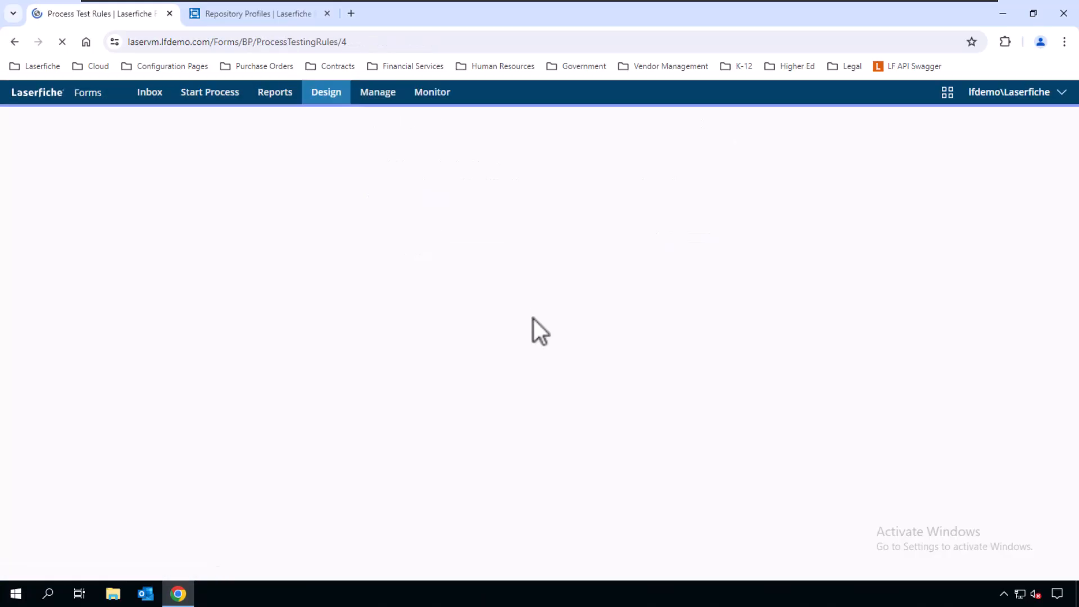